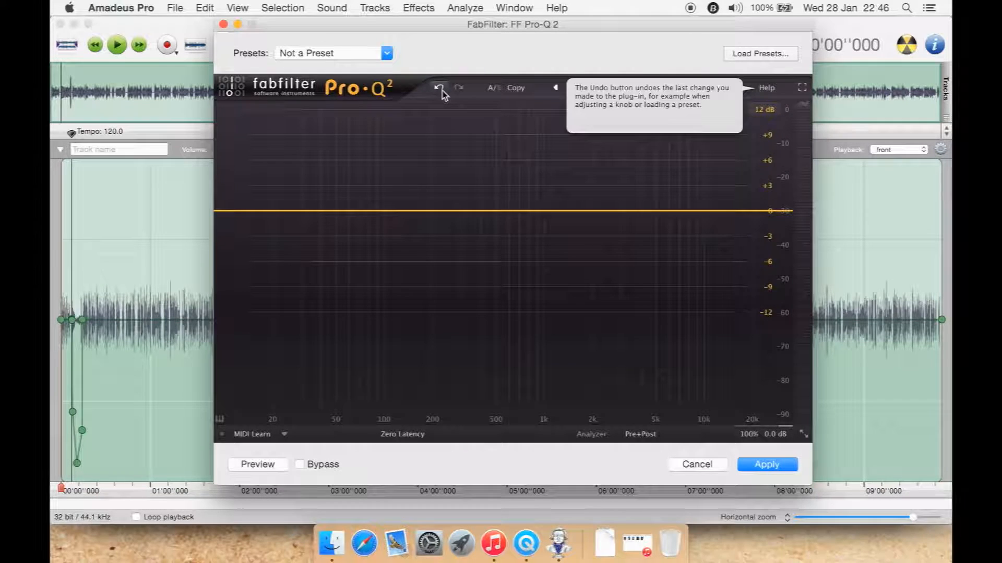
{"action": "left_click", "coordinate": [494, 92]}
{"action": "left_click", "coordinate": [494, 91]}
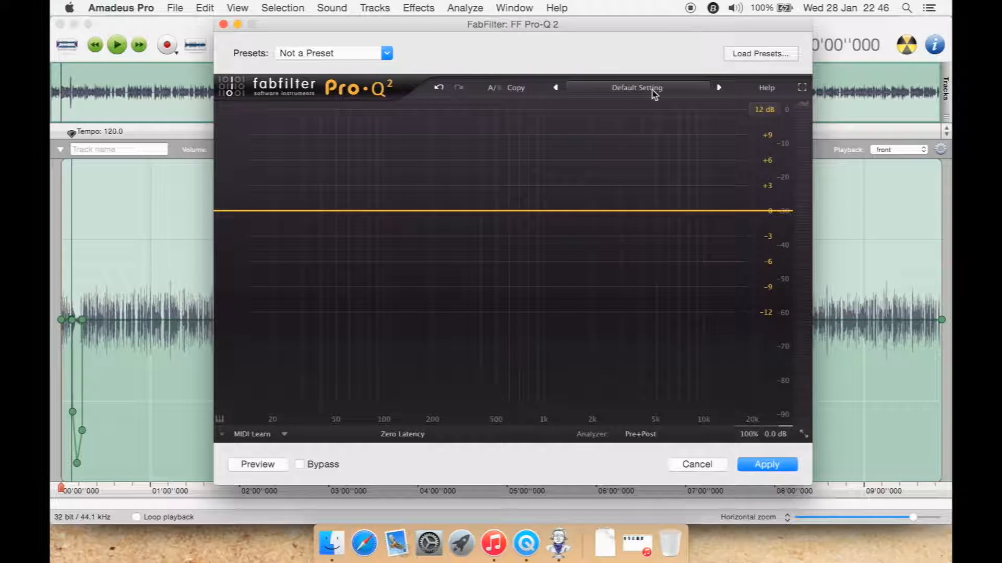
{"action": "left_click", "coordinate": [638, 88]}
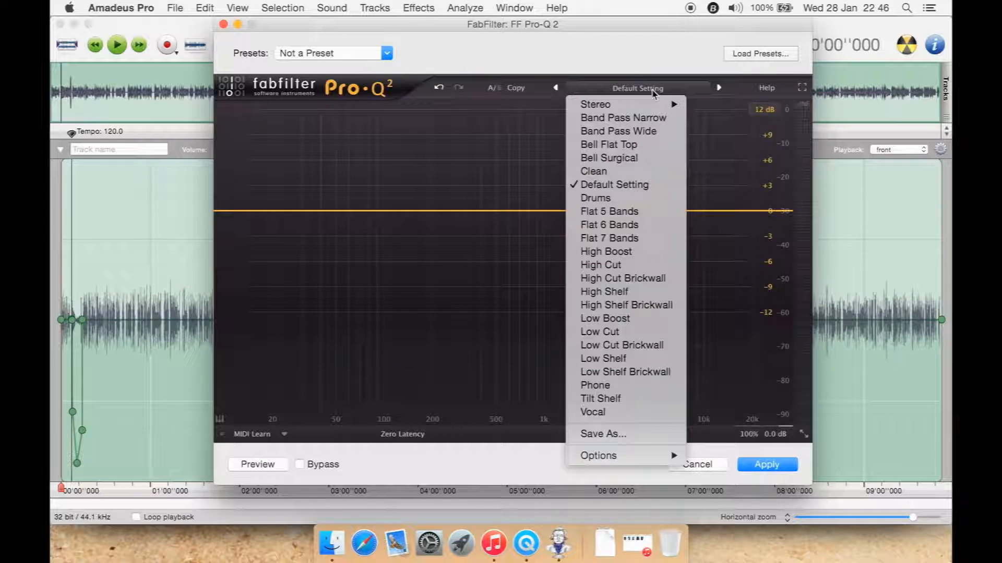
{"action": "left_click", "coordinate": [652, 93]}
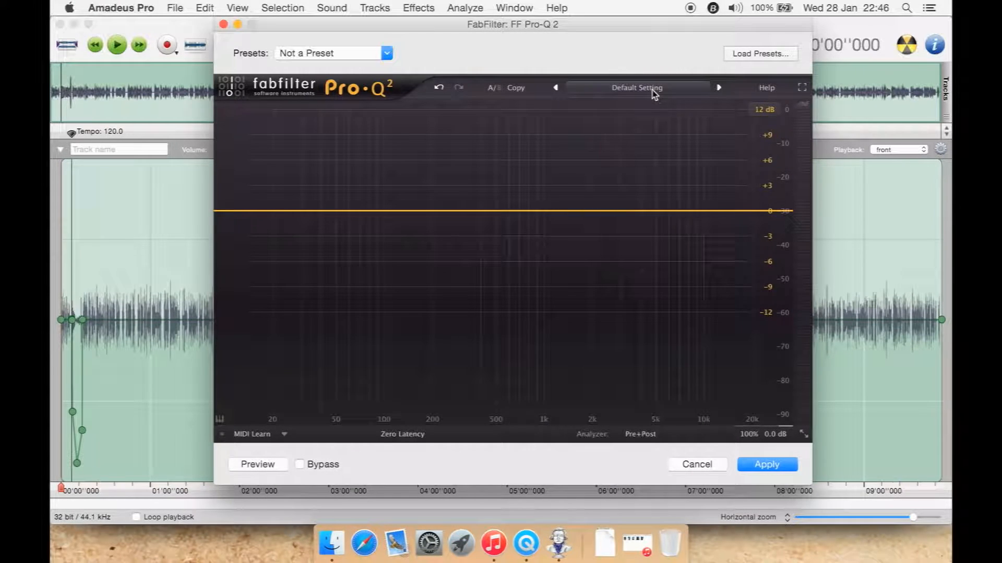
Expand the equalizer to full-screen mode and load the Vocal preset.
{"action": "left_click", "coordinate": [802, 87]}
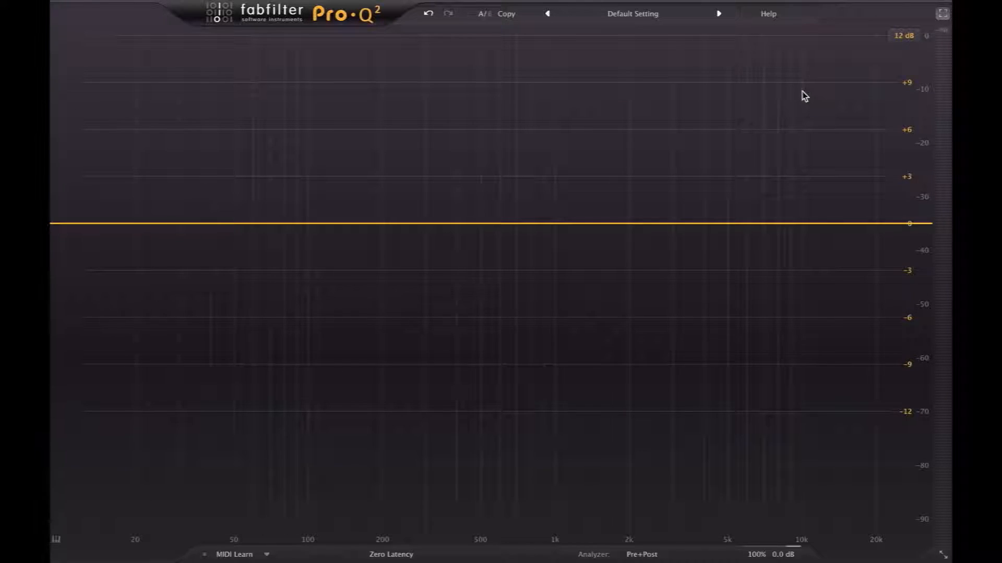
{"action": "left_click", "coordinate": [652, 13]}
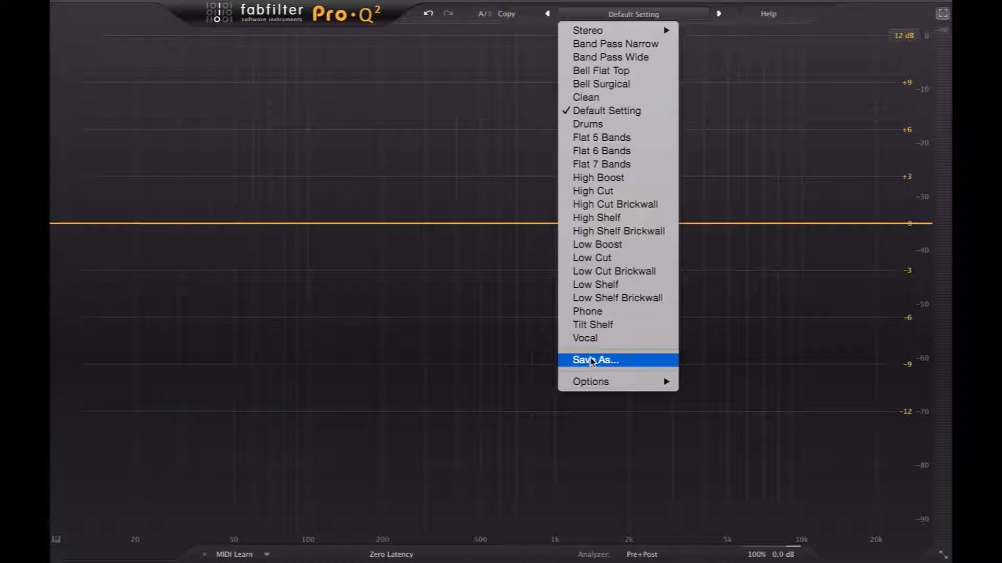
{"action": "left_click", "coordinate": [586, 338]}
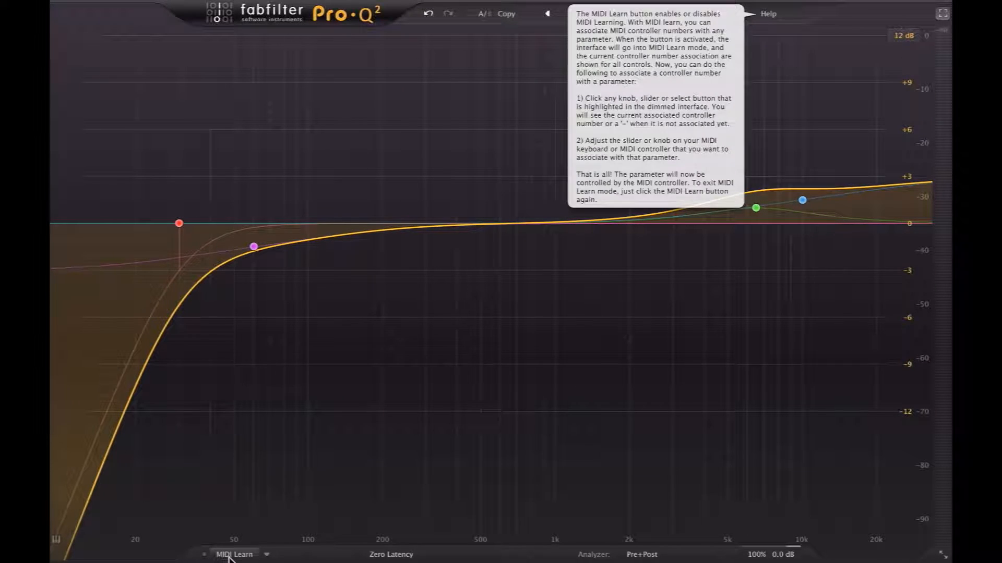
Look through the available phase processing modes and the spectrum analyzer's settings.
{"action": "left_click", "coordinate": [384, 555]}
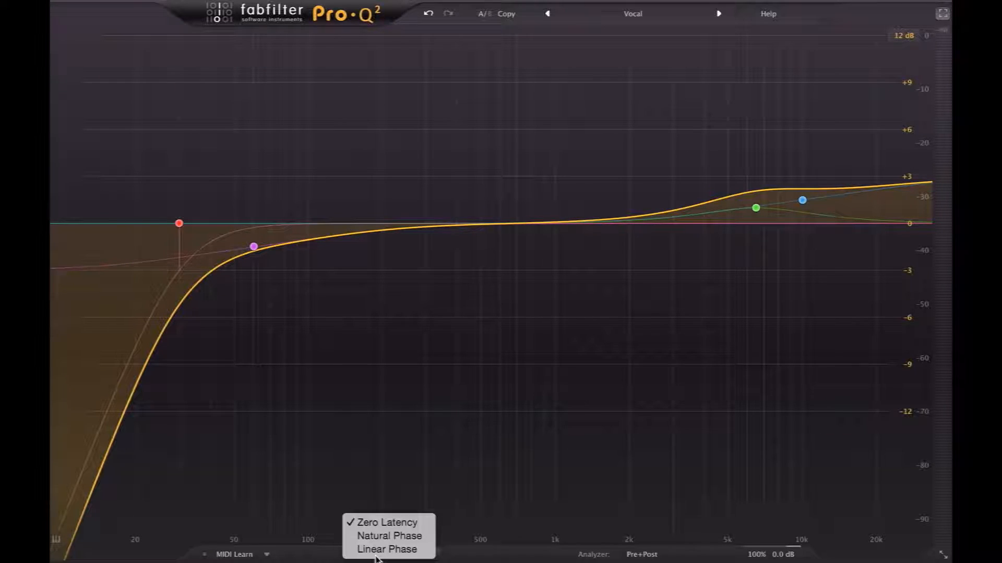
{"action": "left_click", "coordinate": [433, 562]}
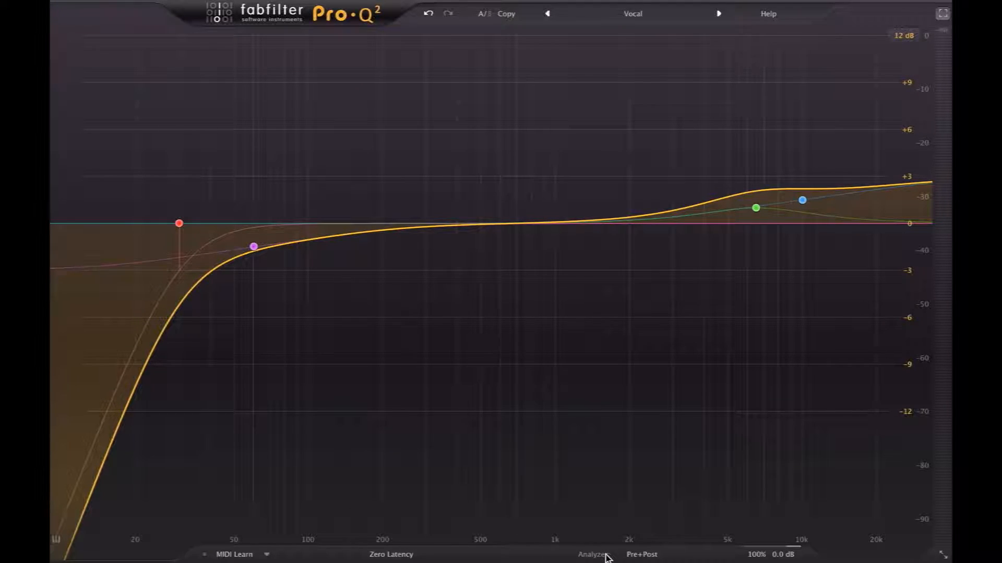
{"action": "left_click", "coordinate": [636, 556]}
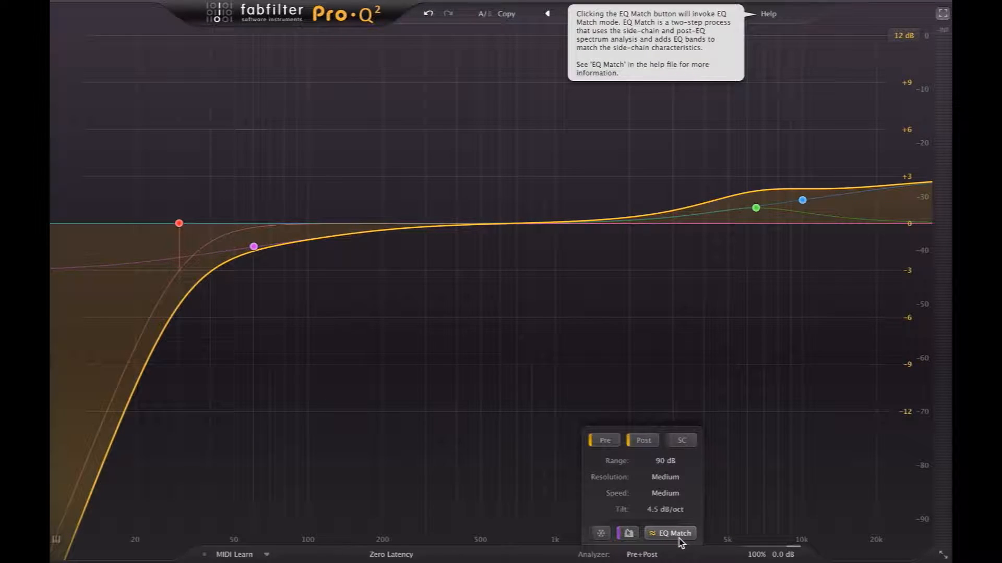
{"action": "mouse_move", "coordinate": [773, 556]}
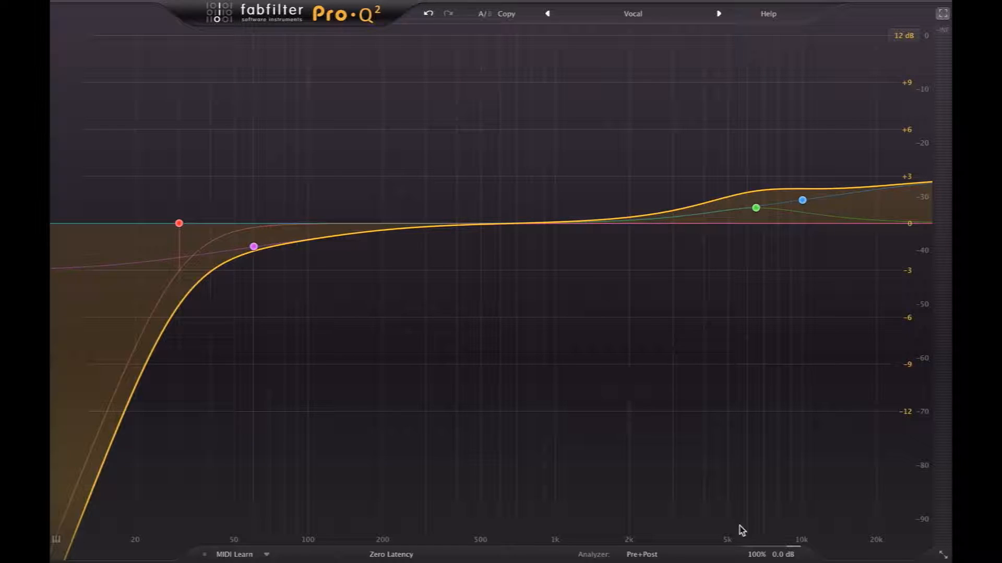
Load the Default Setting preset and add a bell band at about 90 Hz with about 6 dB of boost.
{"action": "left_click", "coordinate": [633, 14]}
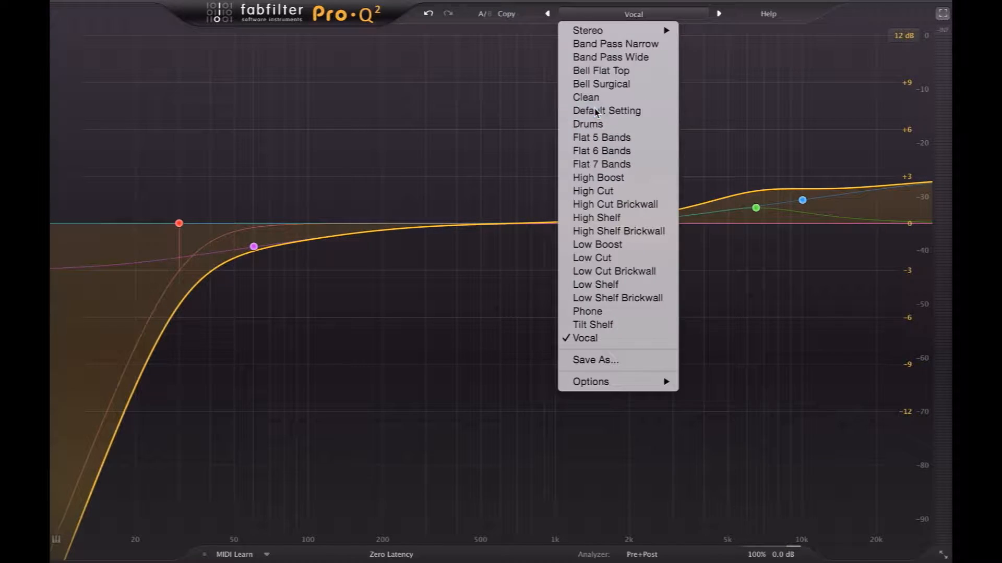
{"action": "left_click", "coordinate": [595, 110]}
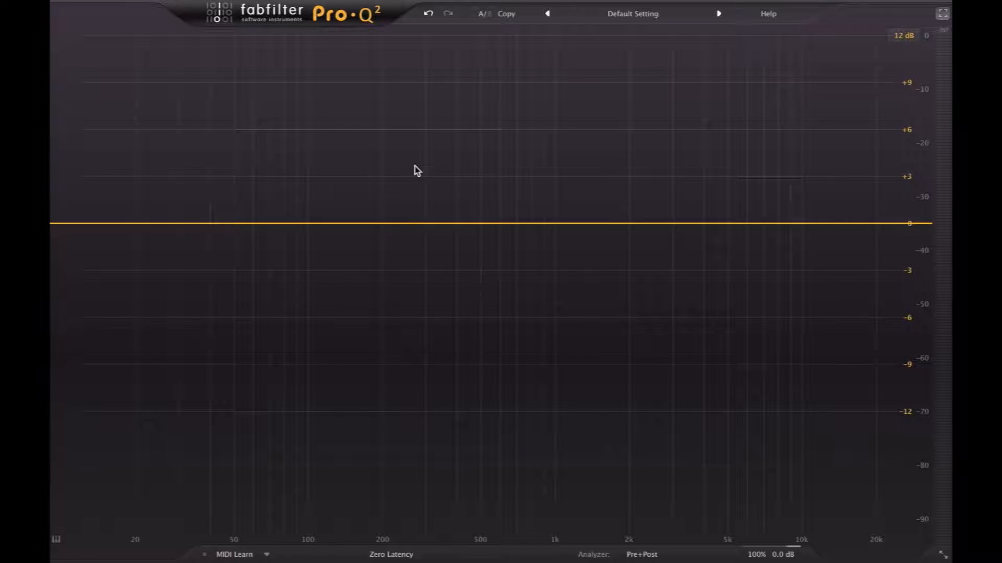
{"action": "left_click", "coordinate": [268, 223]}
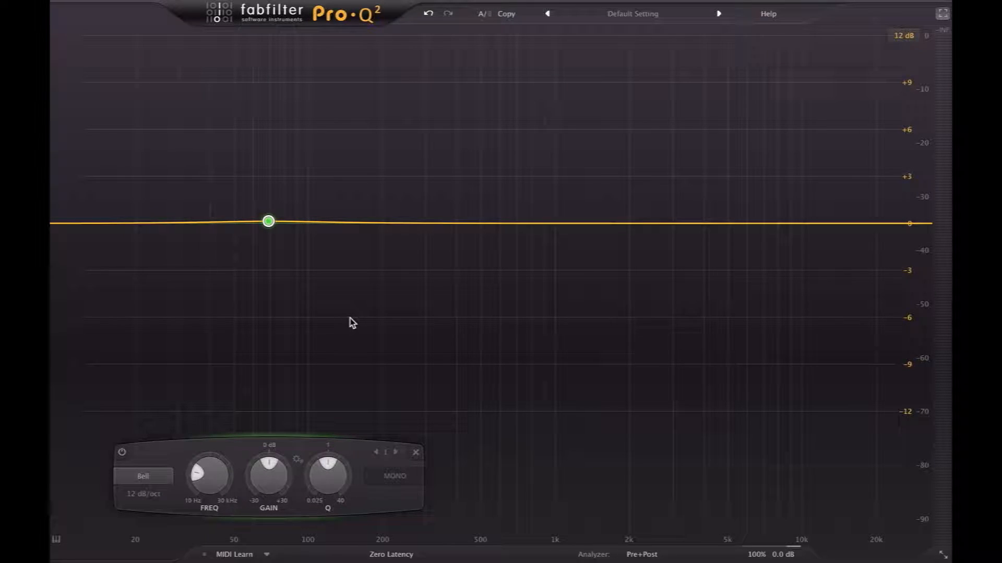
{"action": "mouse_move", "coordinate": [264, 224]}
{"action": "left_click_drag", "start_coordinate": [265, 224], "coordinate": [298, 131]}
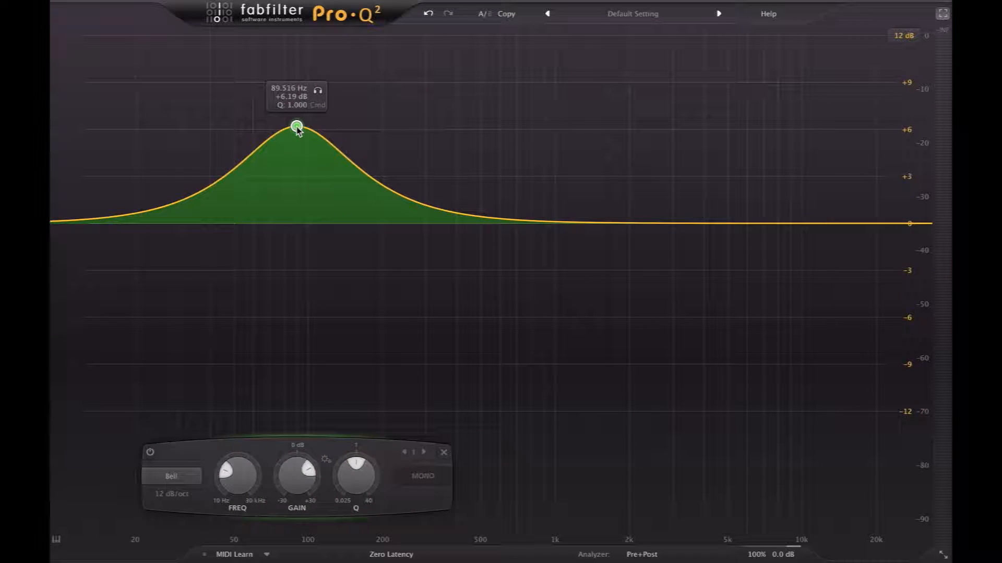
Try the Notch, Band Pass and Tilt Shelf shapes on the boosted low-frequency band and return it to Bell.
{"action": "right_click", "coordinate": [297, 131]}
{"action": "mouse_move", "coordinate": [341, 155]}
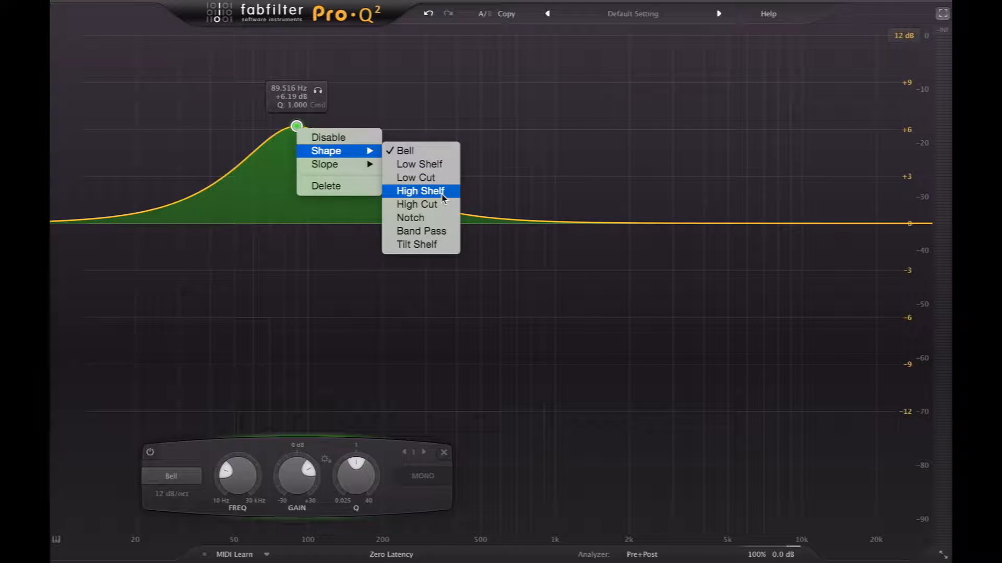
{"action": "left_click", "coordinate": [431, 219]}
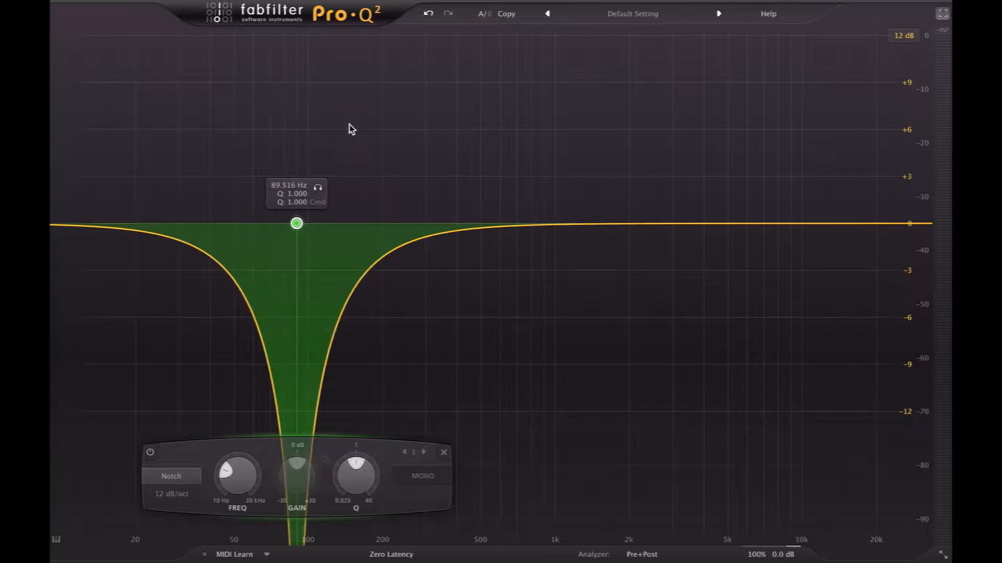
{"action": "right_click", "coordinate": [296, 224]}
{"action": "mouse_move", "coordinate": [368, 252]}
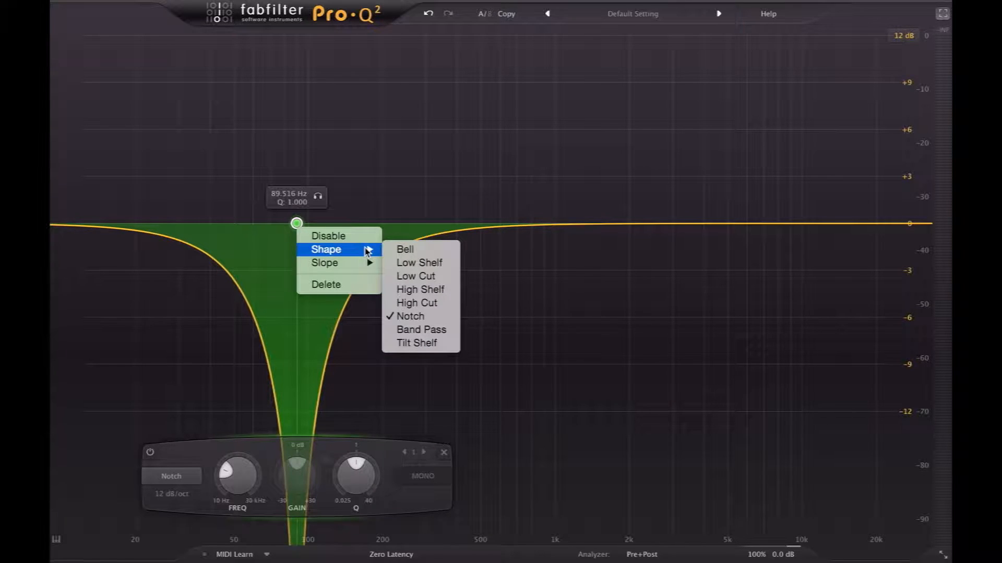
{"action": "left_click", "coordinate": [439, 333]}
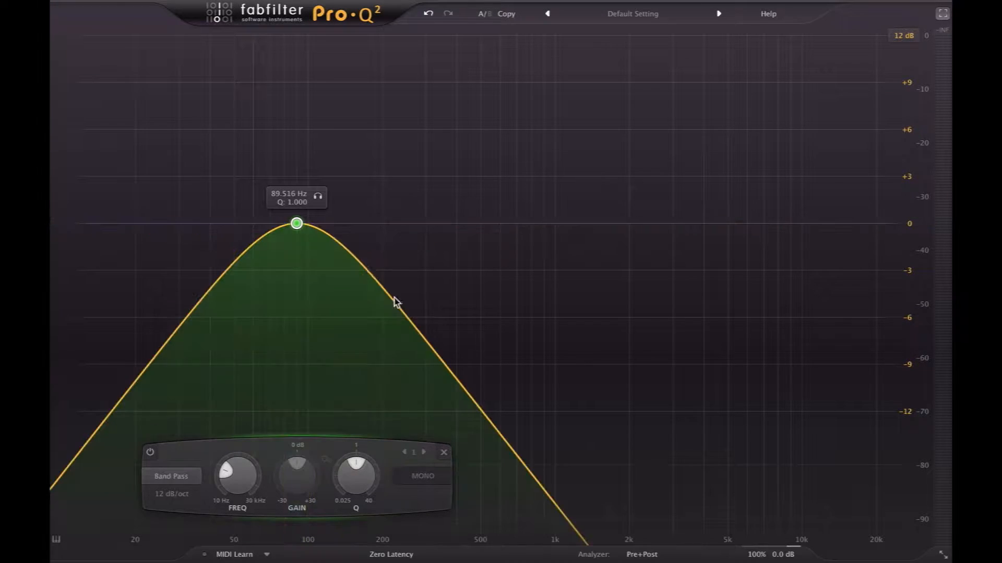
{"action": "right_click", "coordinate": [297, 225]}
{"action": "mouse_move", "coordinate": [372, 253]}
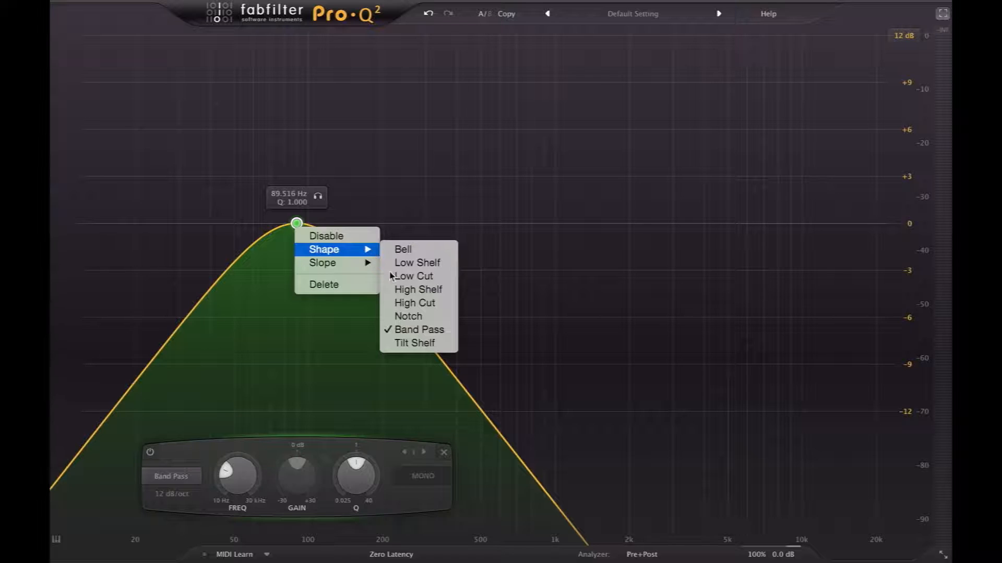
{"action": "left_click", "coordinate": [417, 345]}
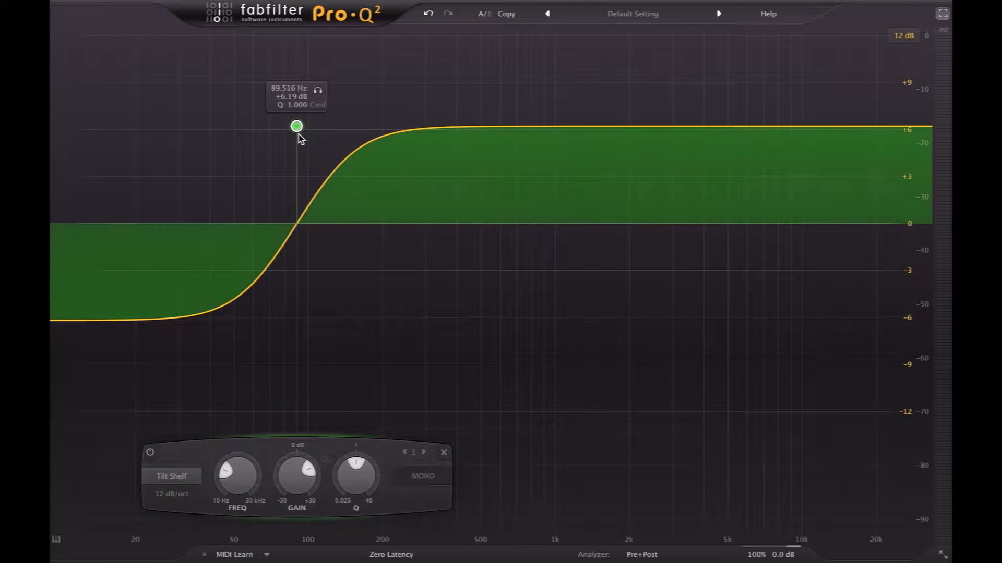
{"action": "right_click", "coordinate": [296, 127]}
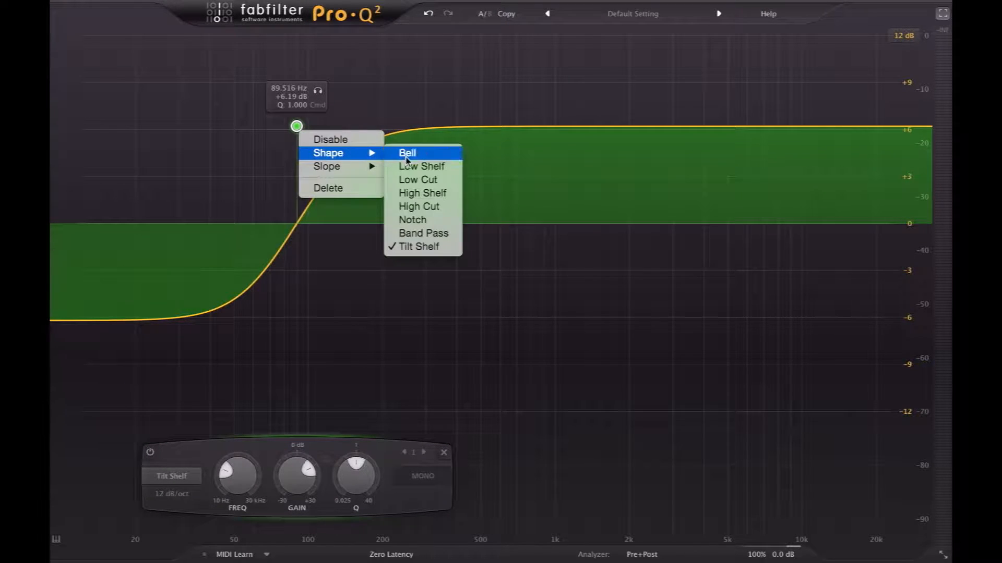
{"action": "left_click", "coordinate": [410, 153]}
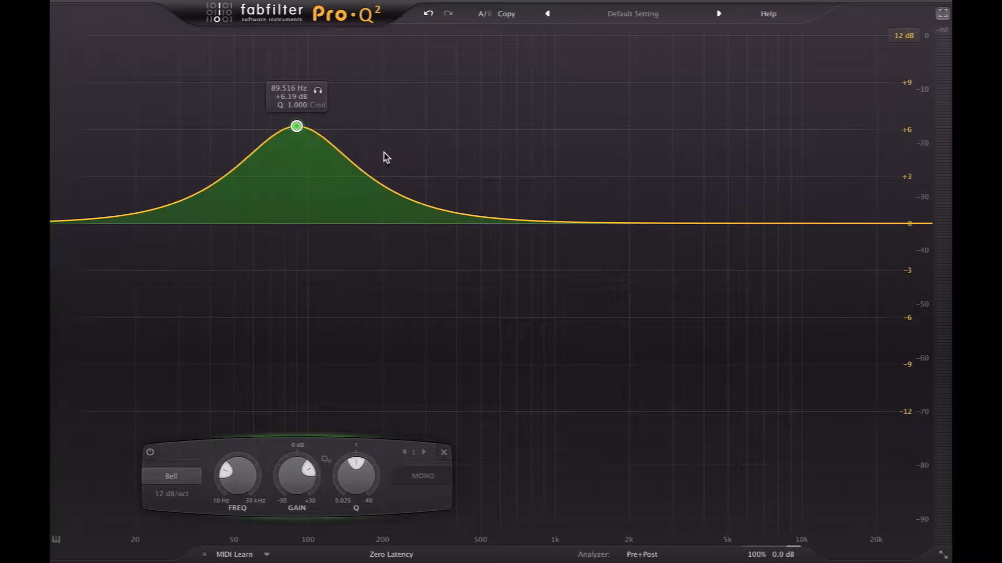
Set the bell band's slope to 48 dB/oct and its frequency to 200 Hz.
{"action": "right_click", "coordinate": [297, 126]}
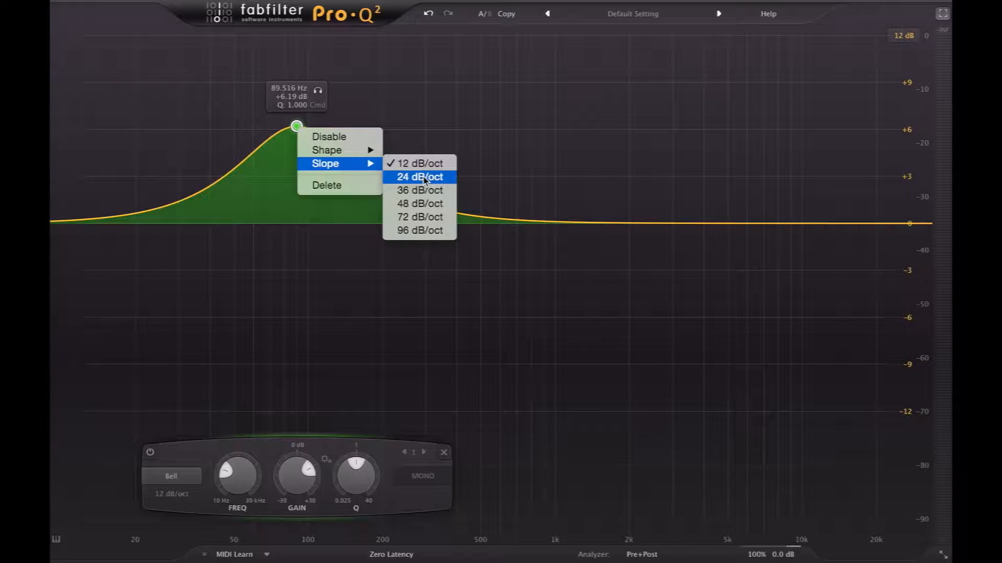
{"action": "left_click", "coordinate": [422, 204]}
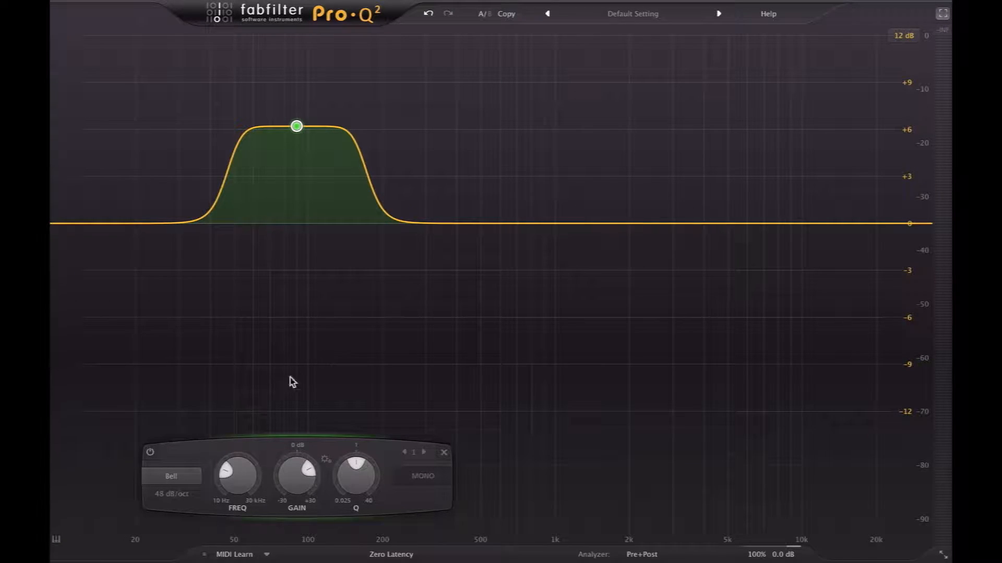
{"action": "left_click", "coordinate": [187, 478]}
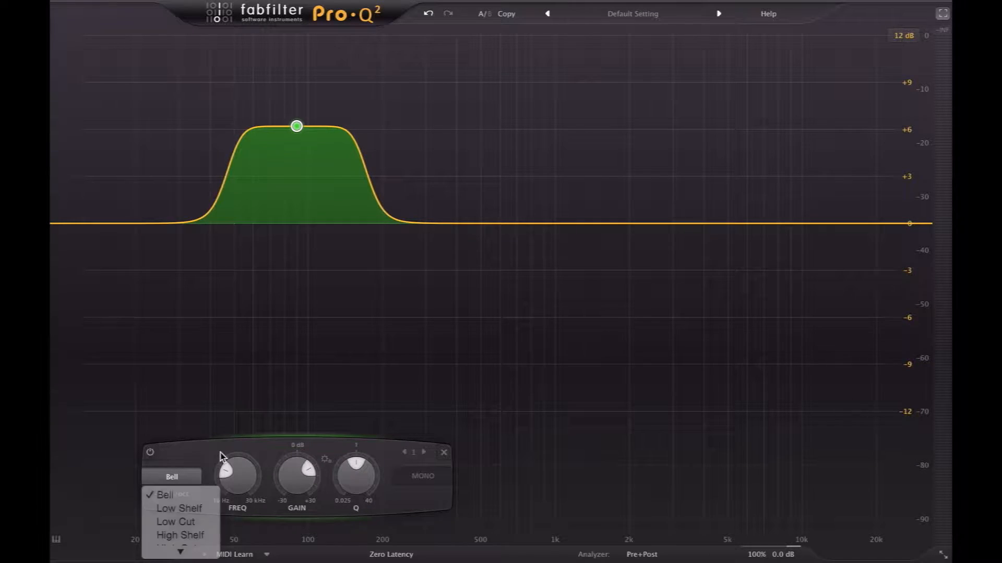
{"action": "left_click", "coordinate": [239, 477]}
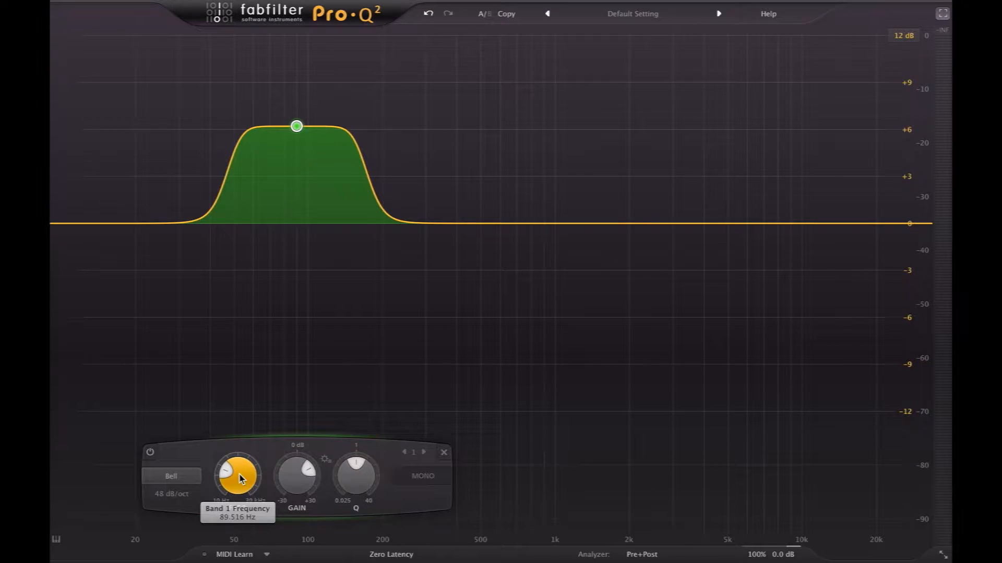
{"action": "double_click", "coordinate": [240, 477]}
{"action": "type", "text": "200"}
{"action": "key", "text": "Return"}
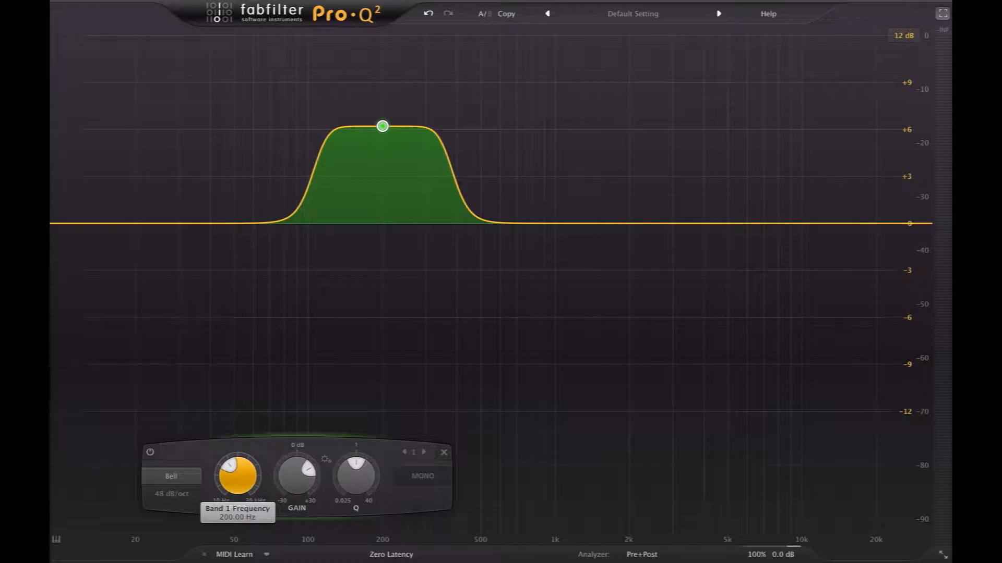
Set the 200 Hz band's gain to +4 dB and its Q to 2.
{"action": "double_click", "coordinate": [296, 485]}
{"action": "type", "text": "4"}
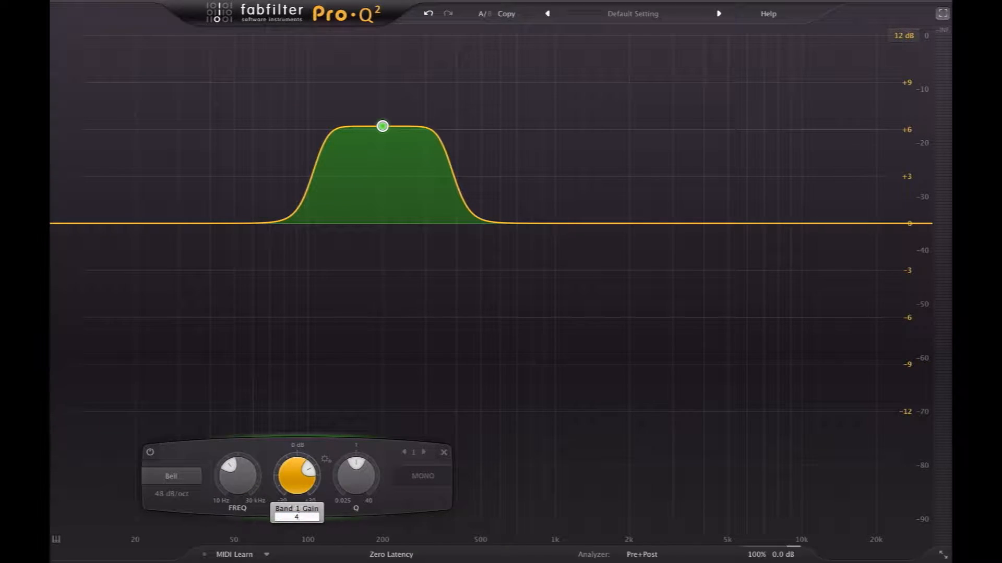
{"action": "key", "text": "Return"}
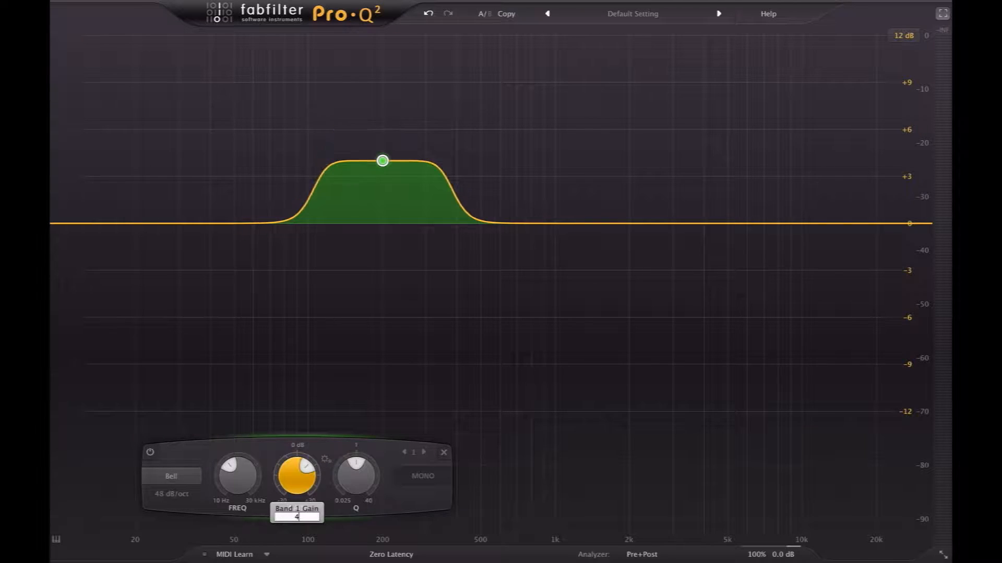
{"action": "double_click", "coordinate": [364, 485]}
{"action": "type", "text": "2"}
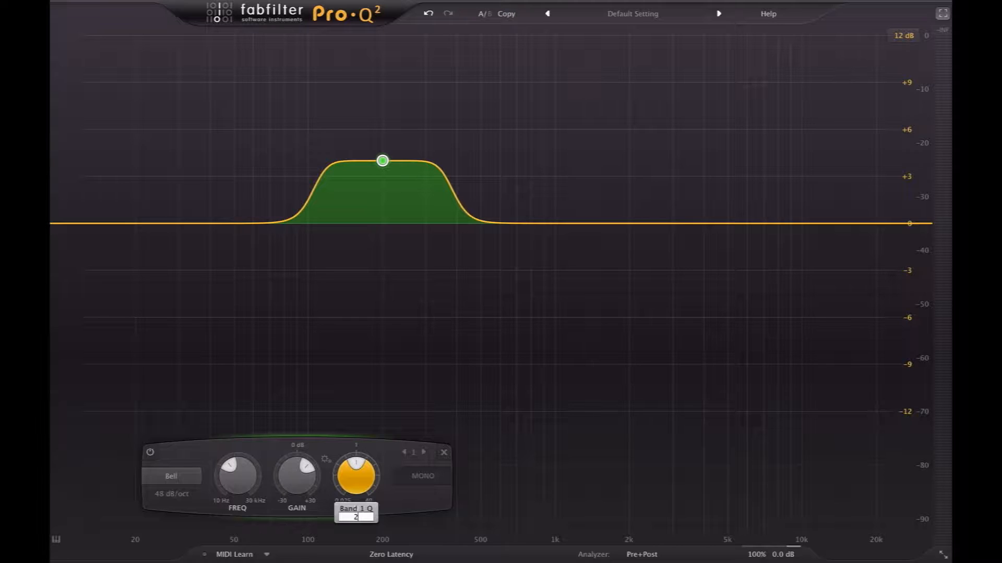
{"action": "key", "text": "Return"}
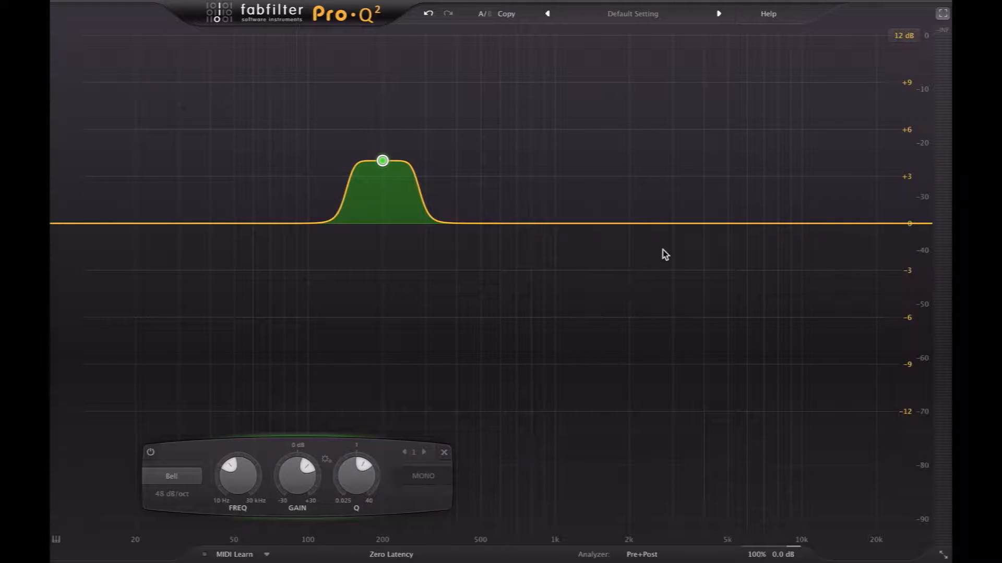
Add a second bell band at about 3 kHz that cuts by about 6 dB.
{"action": "left_click", "coordinate": [674, 225]}
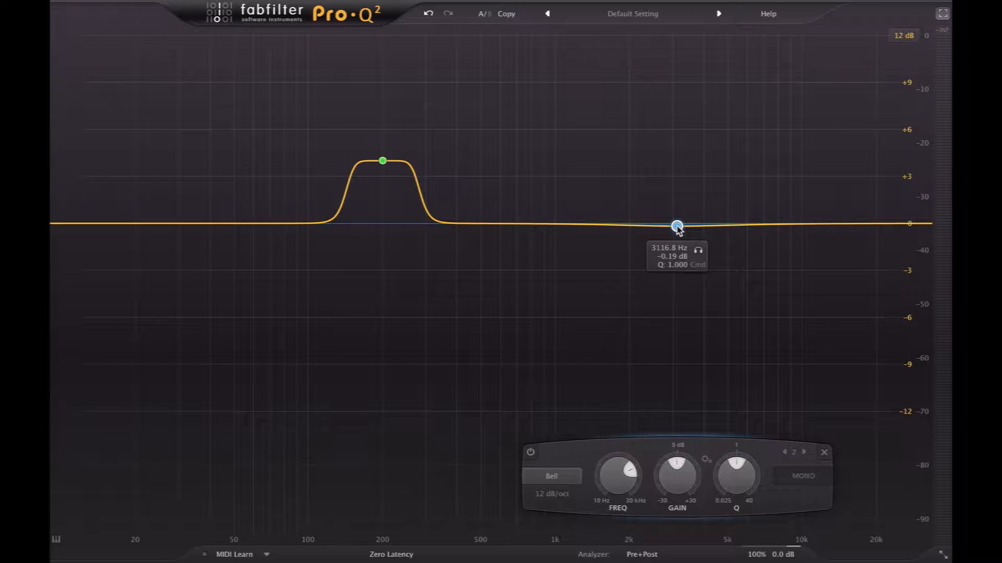
{"action": "left_click_drag", "start_coordinate": [677, 226], "coordinate": [672, 319]}
Add a third band at the low end, change its shape to Low Cut and set its frequency to 80 Hz.
{"action": "left_click", "coordinate": [175, 222]}
{"action": "right_click", "coordinate": [176, 222]}
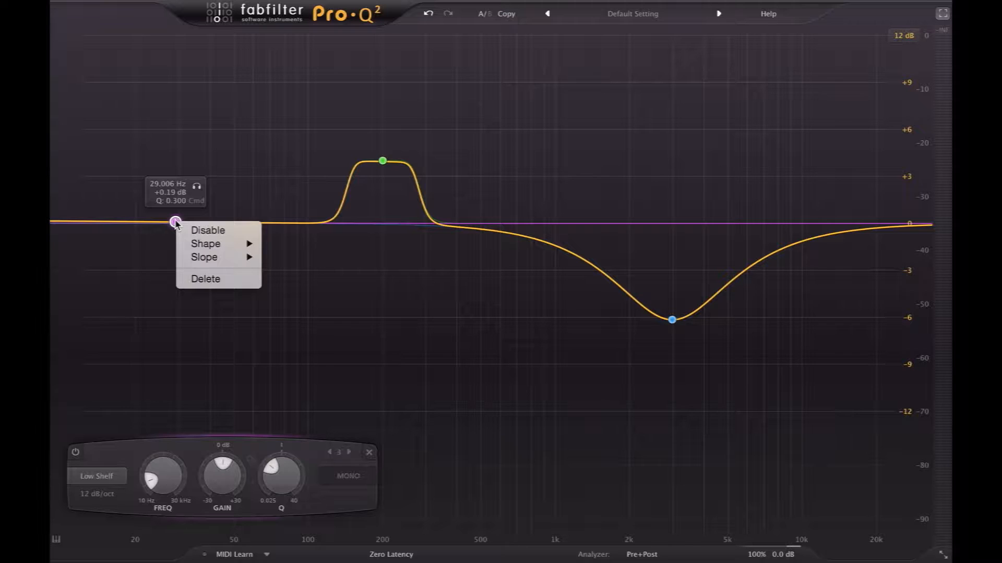
{"action": "mouse_move", "coordinate": [236, 252]}
{"action": "left_click", "coordinate": [300, 267]}
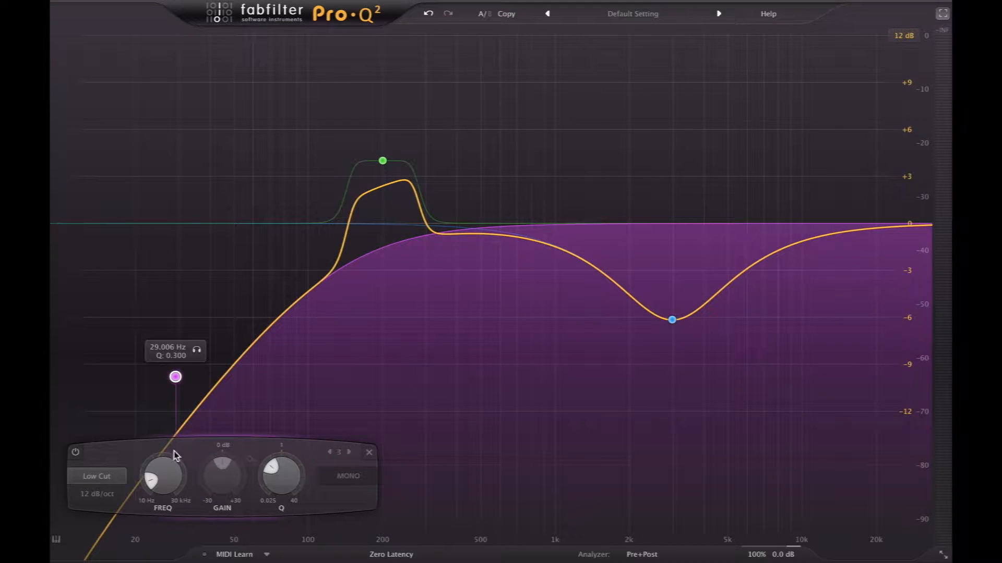
{"action": "double_click", "coordinate": [164, 477]}
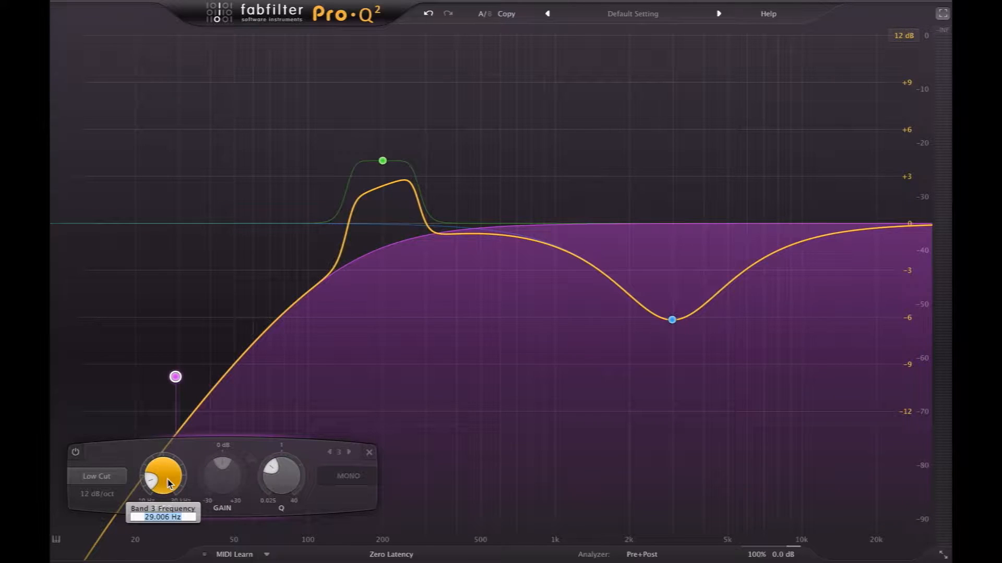
{"action": "type", "text": "80"}
{"action": "key", "text": "Return"}
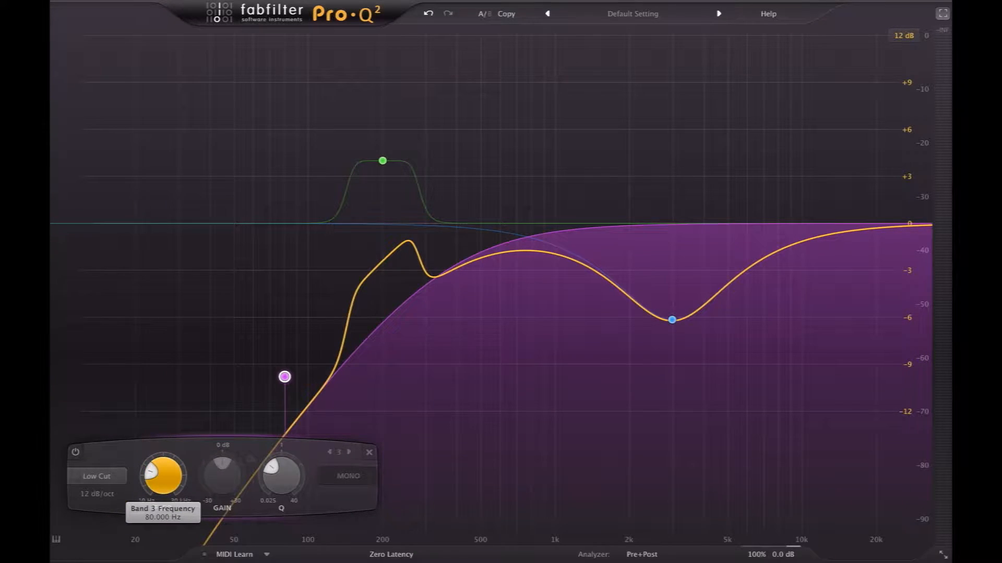
Set the 80 Hz low cut band's slope to 6 dB/oct.
{"action": "right_click", "coordinate": [285, 377]}
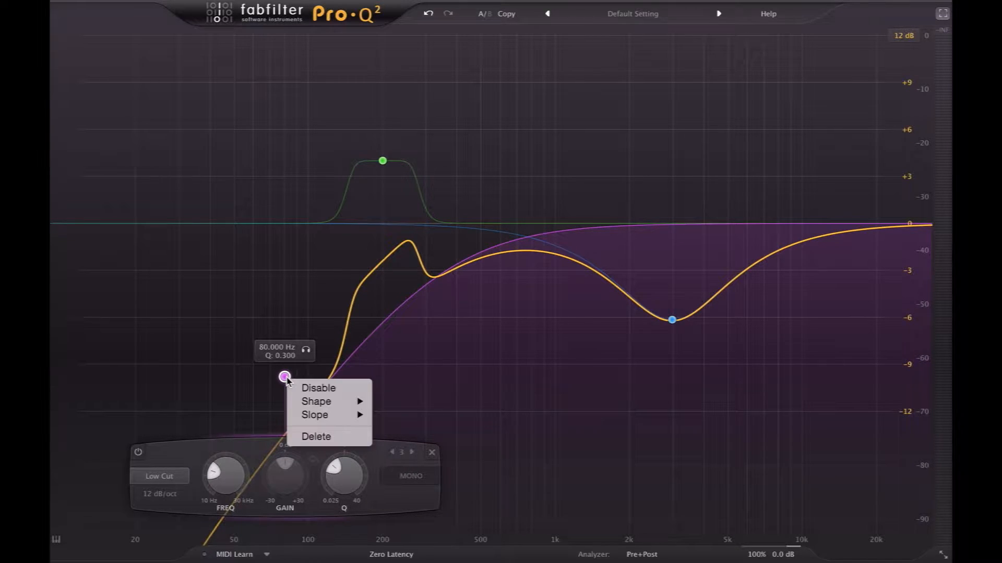
{"action": "left_click", "coordinate": [174, 496]}
{"action": "left_click", "coordinate": [175, 496]}
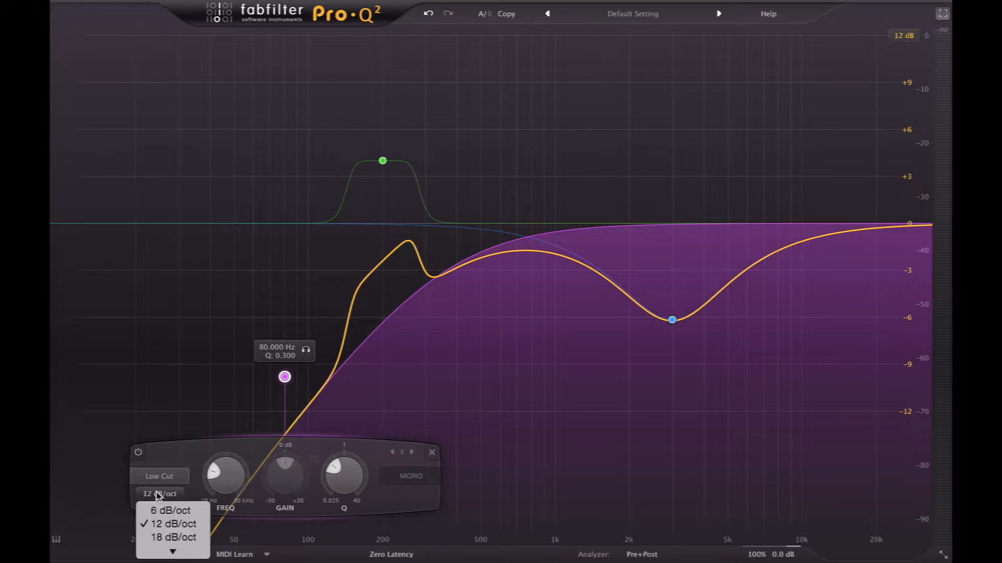
{"action": "left_click", "coordinate": [186, 507]}
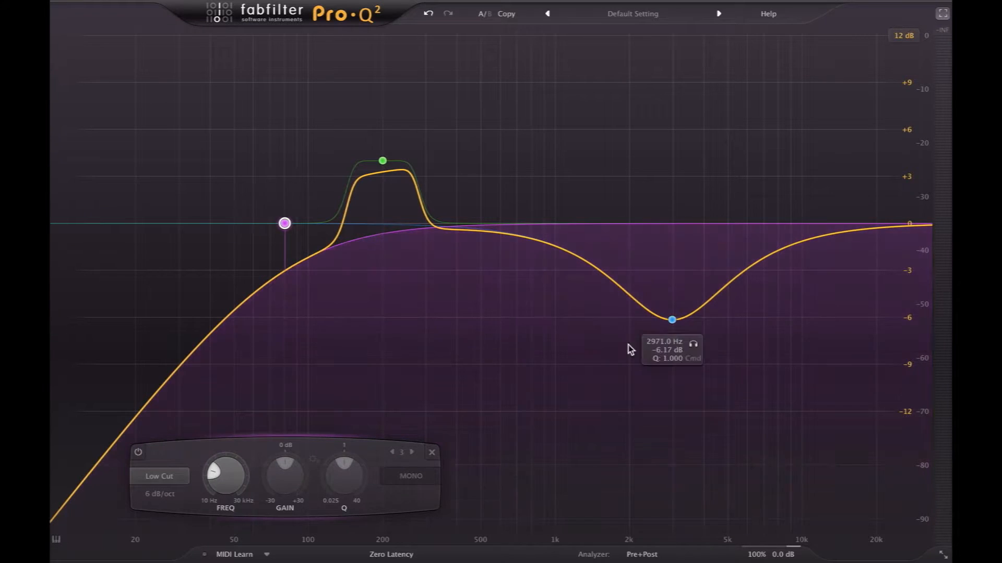
Move the second bell band to about 1.4 kHz with a boost of about 1.3 dB, and set its frequency to 500 Hz.
{"action": "left_click_drag", "start_coordinate": [674, 321], "coordinate": [590, 203]}
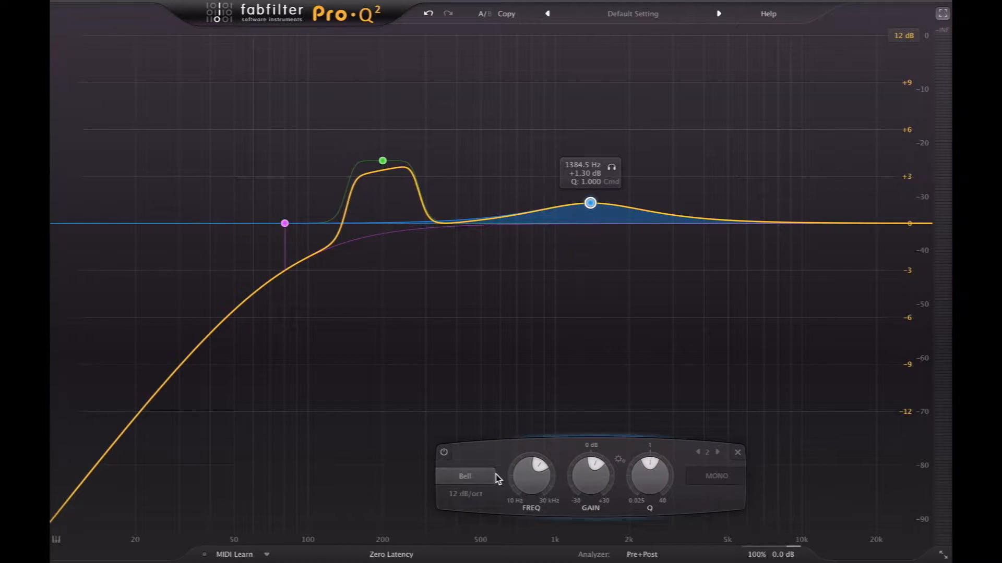
{"action": "double_click", "coordinate": [538, 490]}
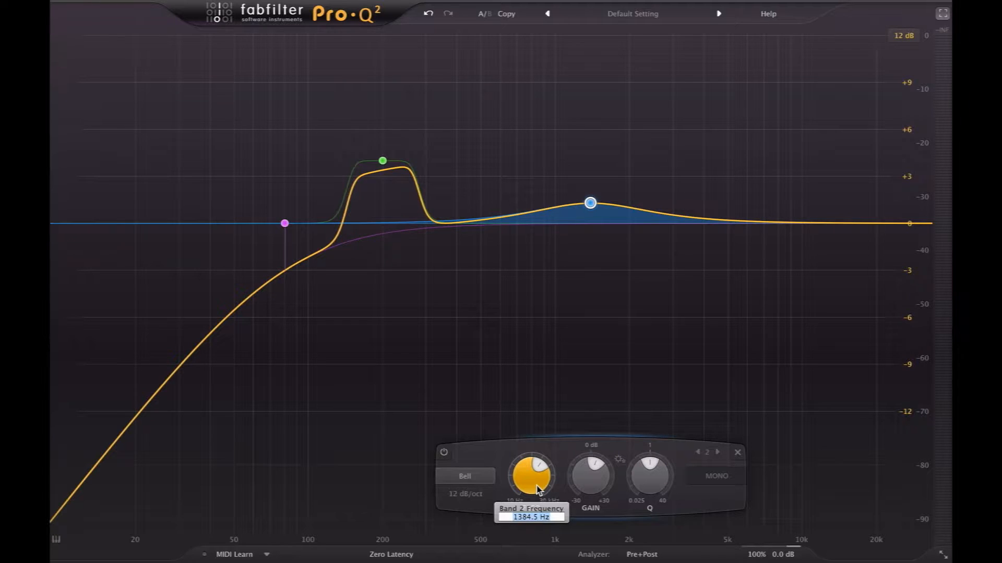
{"action": "type", "text": "500"}
{"action": "key", "text": "Return"}
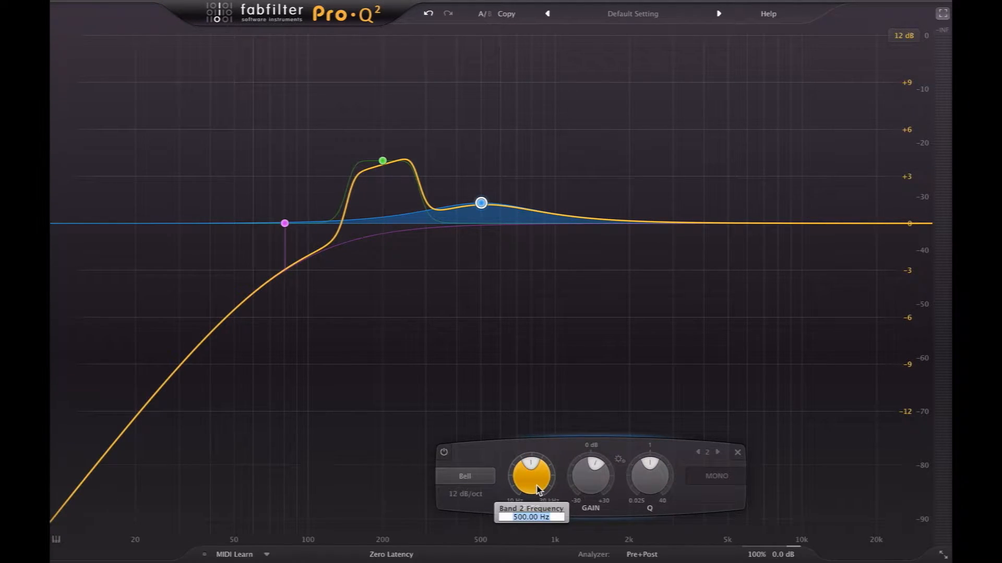
Set the second bell band's frequency to 3 kHz and its gain to -3 dB.
{"action": "type", "text": "3k"}
{"action": "key", "text": "Return"}
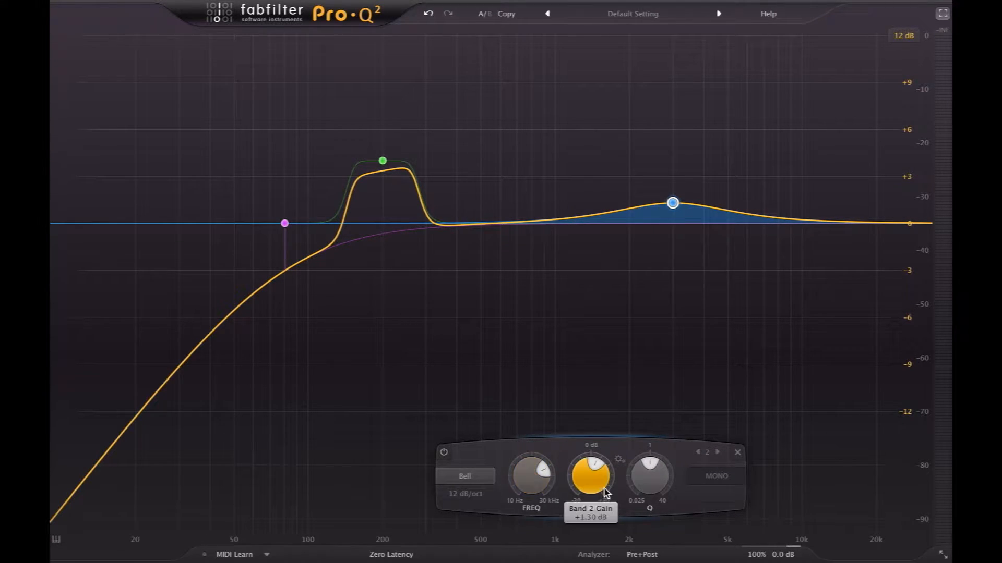
{"action": "double_click", "coordinate": [590, 474]}
{"action": "type", "text": "-3"}
{"action": "key", "text": "Return"}
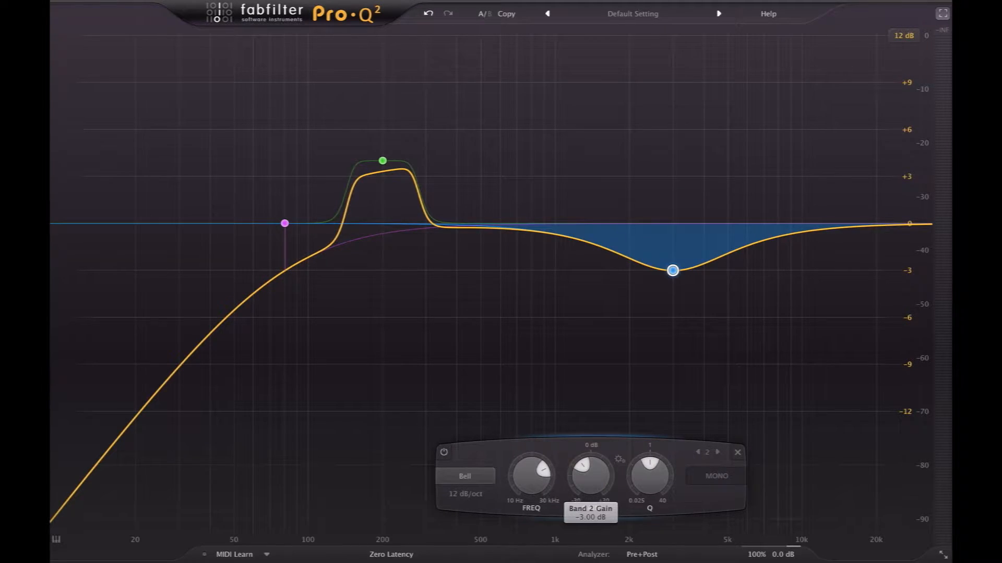
Set the 3 kHz bell band's Q to 2 and deselect the band.
{"action": "double_click", "coordinate": [736, 482]}
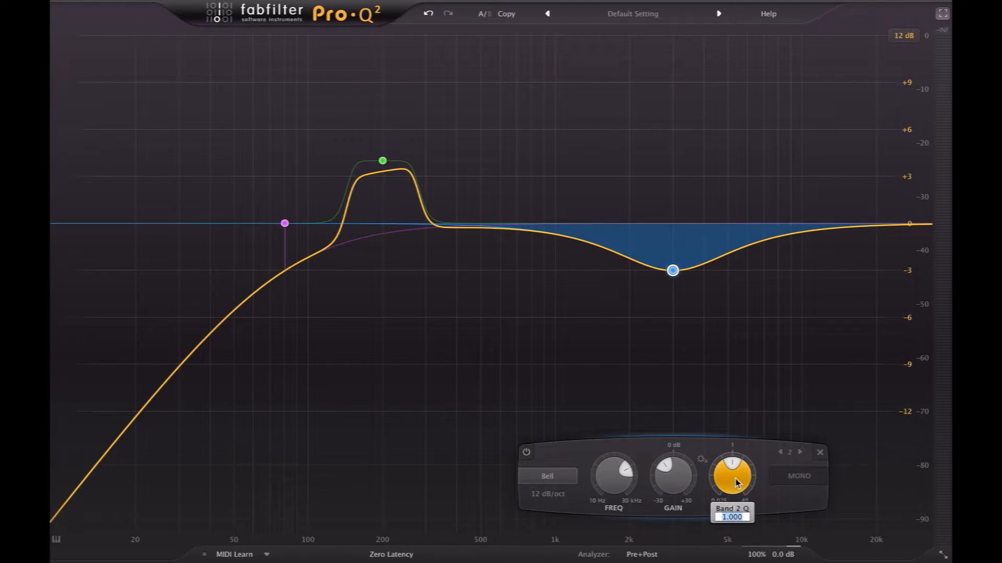
{"action": "type", "text": "2"}
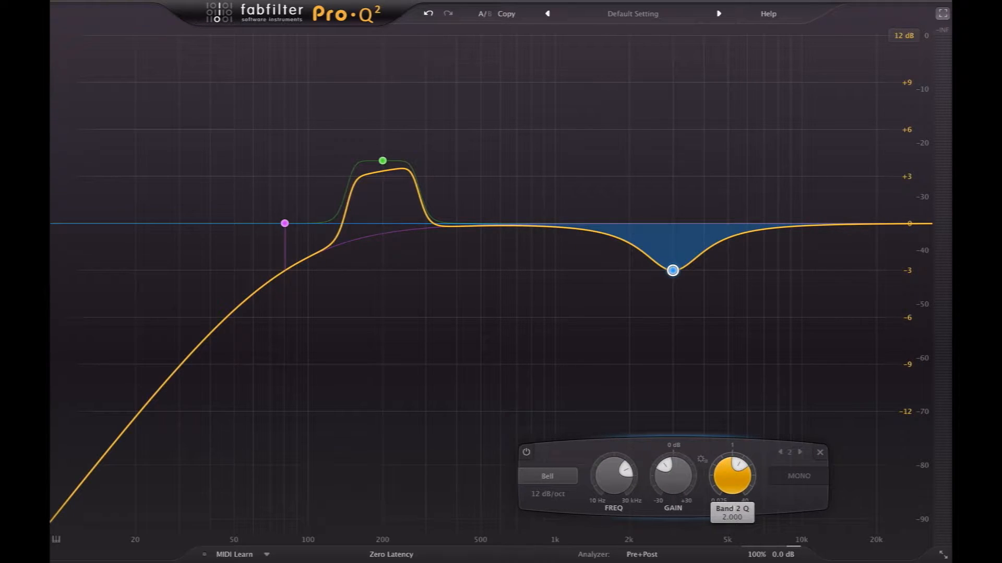
{"action": "key", "text": "Return"}
{"action": "left_click", "coordinate": [623, 351]}
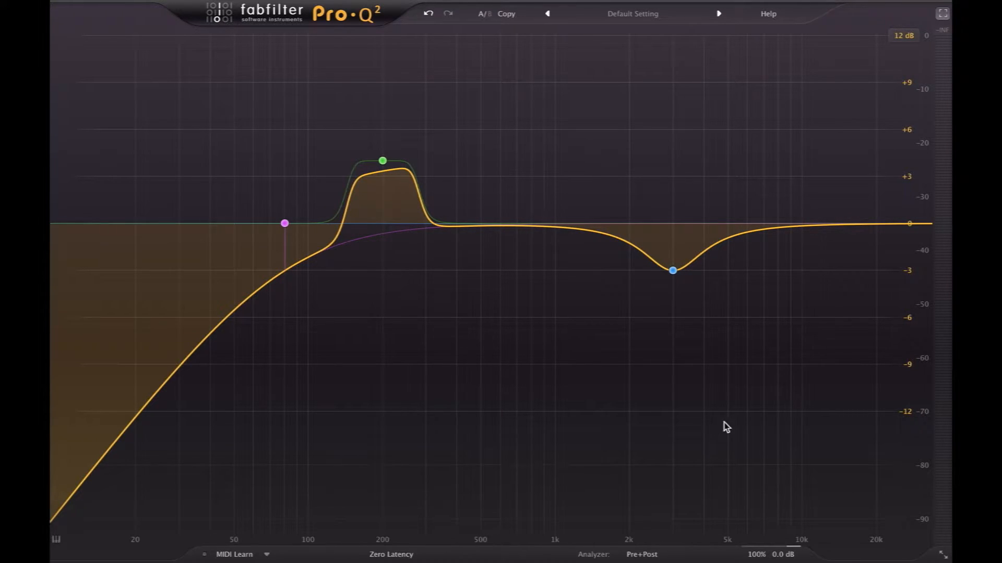
Leave the equalizer's full-screen view and preview the EQ on the audio track.
{"action": "left_click", "coordinate": [943, 13]}
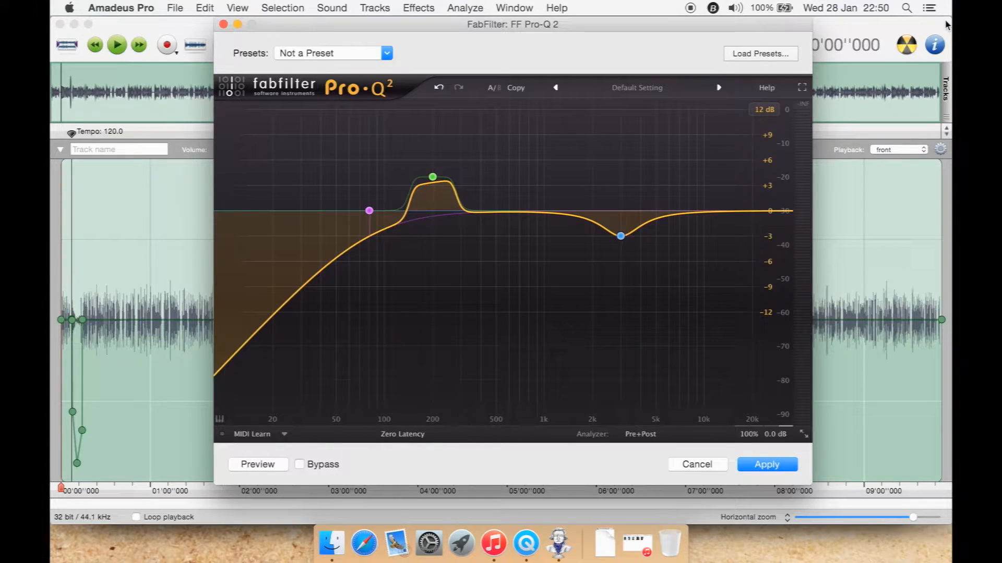
{"action": "left_click", "coordinate": [258, 464]}
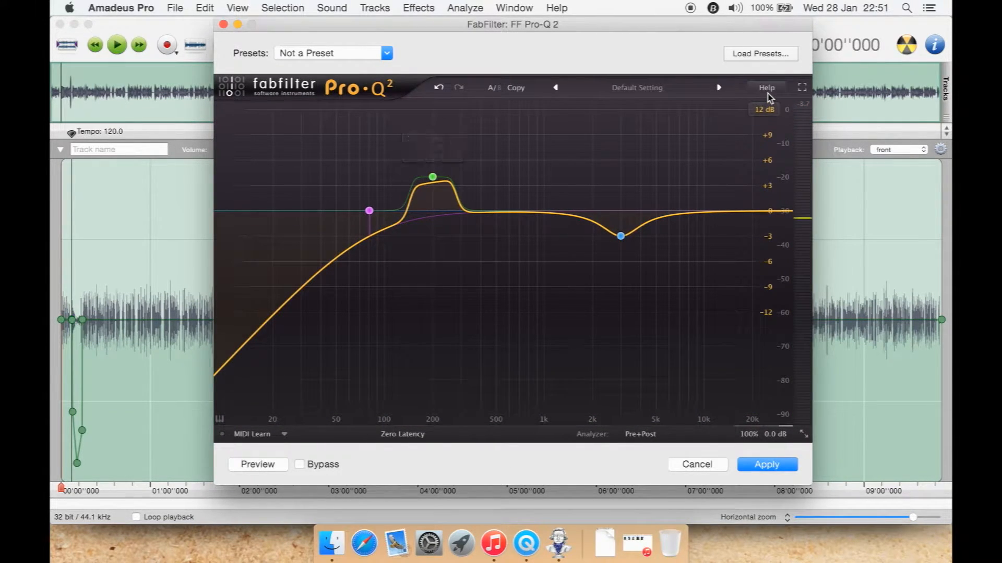
Enable Auto Gain in the equalizer's output options.
{"action": "mouse_move", "coordinate": [751, 433]}
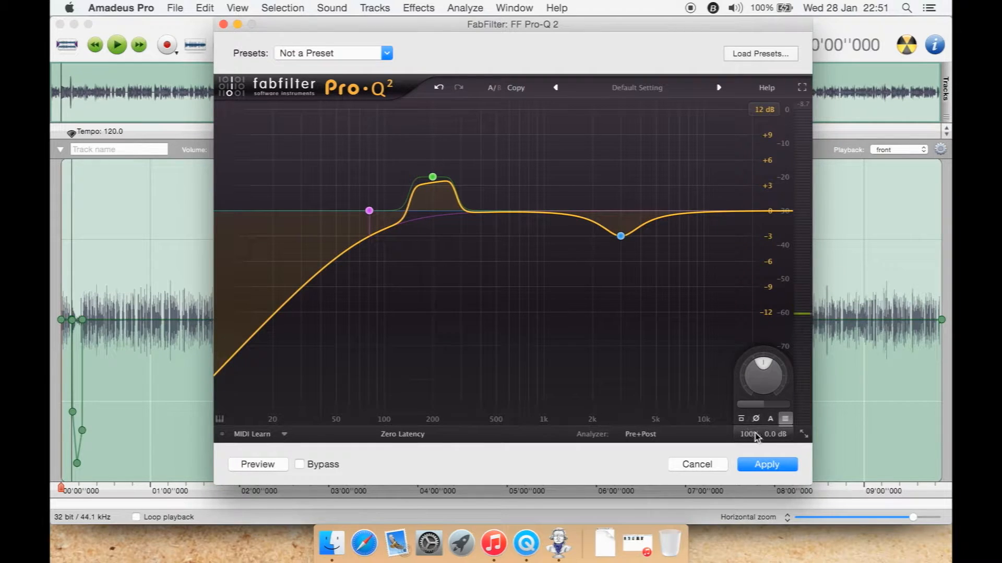
{"action": "mouse_move", "coordinate": [768, 372]}
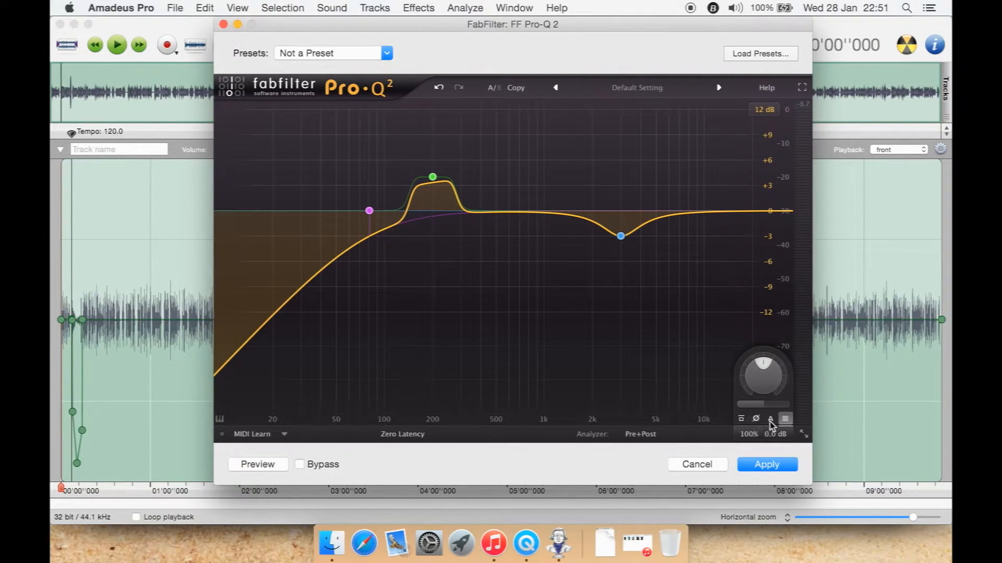
{"action": "mouse_move", "coordinate": [772, 419]}
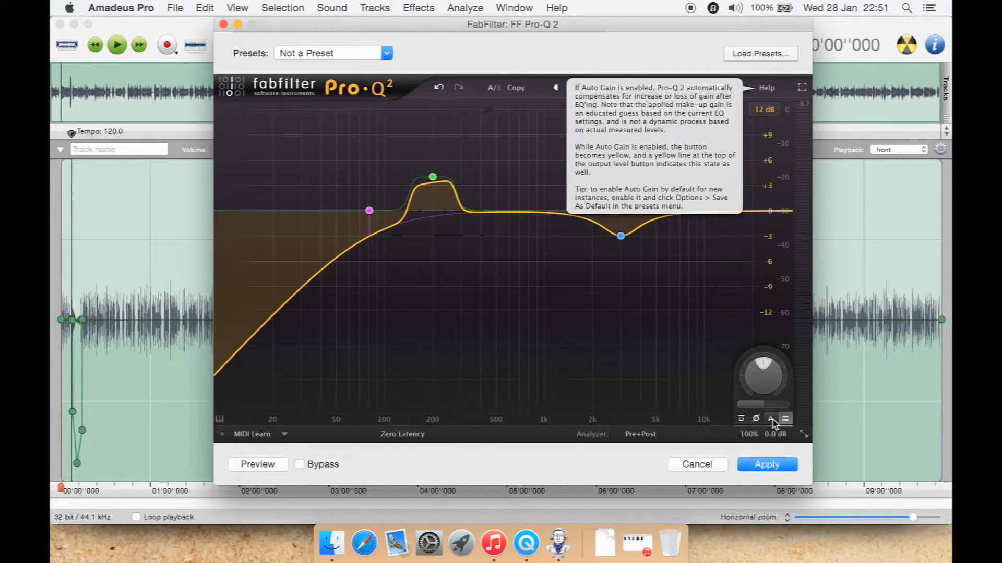
{"action": "left_click", "coordinate": [771, 419]}
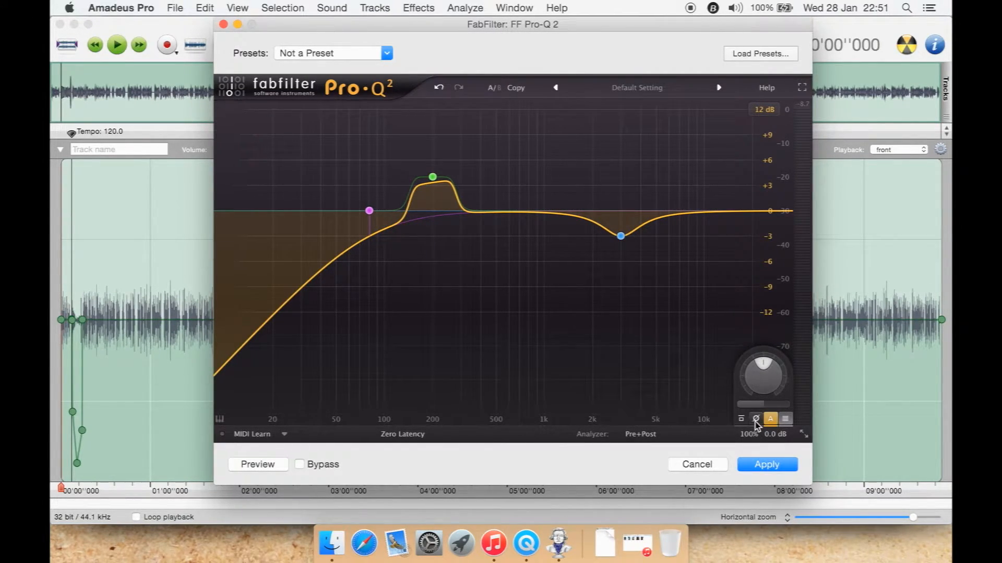
{"action": "mouse_move", "coordinate": [742, 417]}
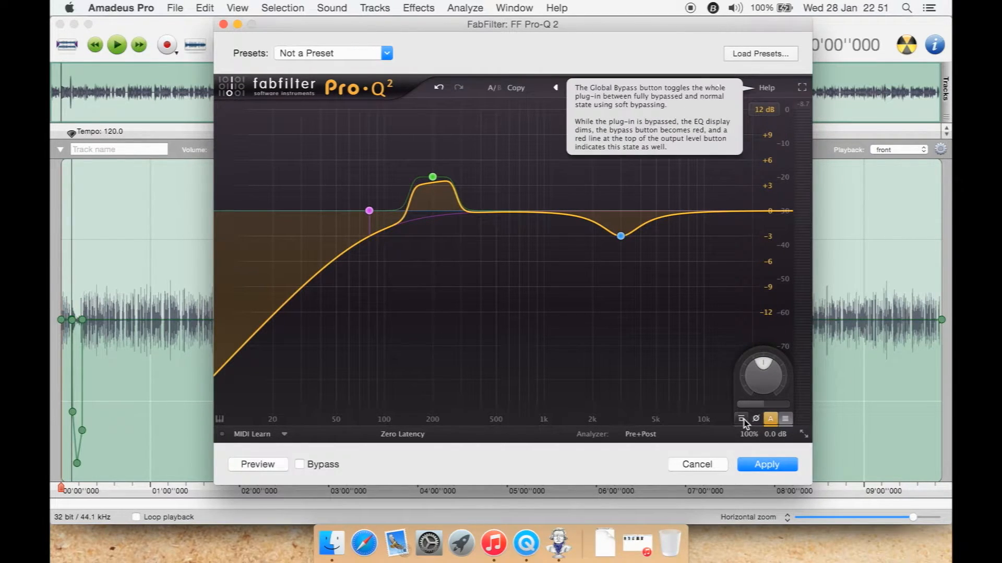